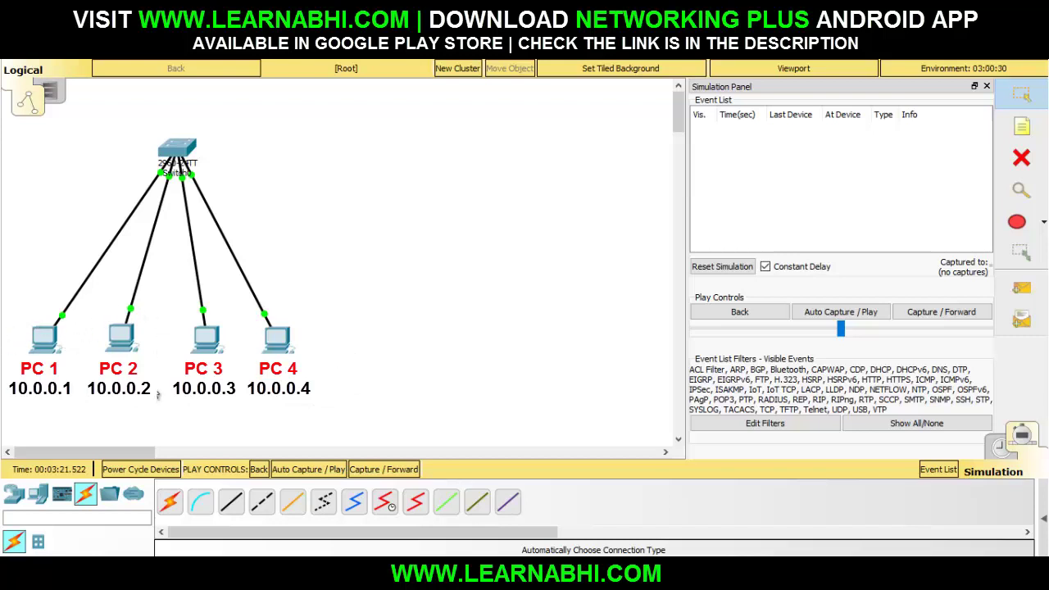
Queue a simple PDU ping from PC 1 to PC 2 and open its ARP event details.
{"action": "left_click", "coordinate": [1029, 294]}
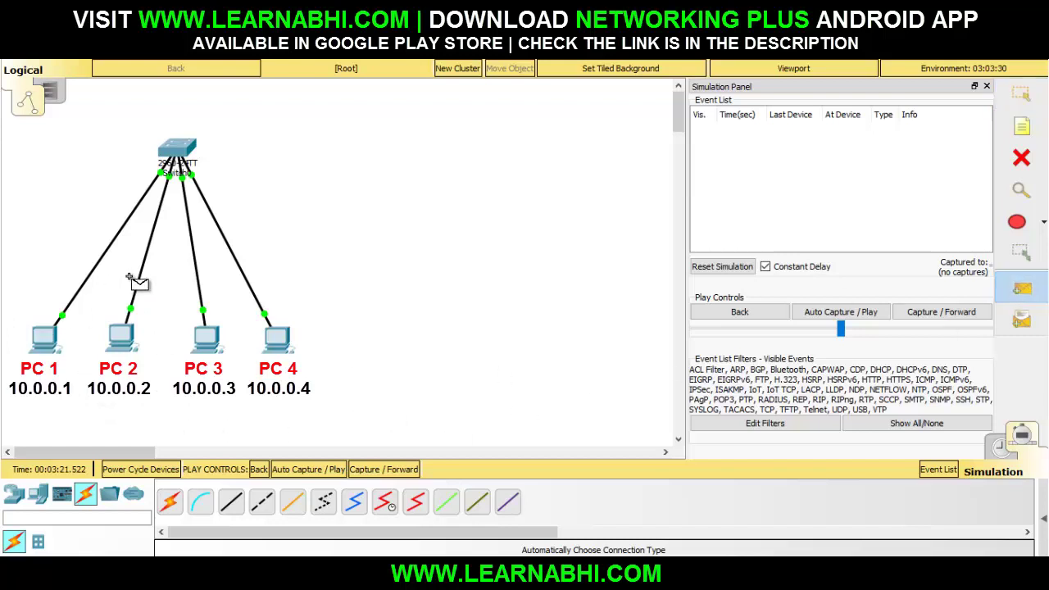
{"action": "left_click", "coordinate": [48, 339]}
{"action": "left_click", "coordinate": [118, 338]}
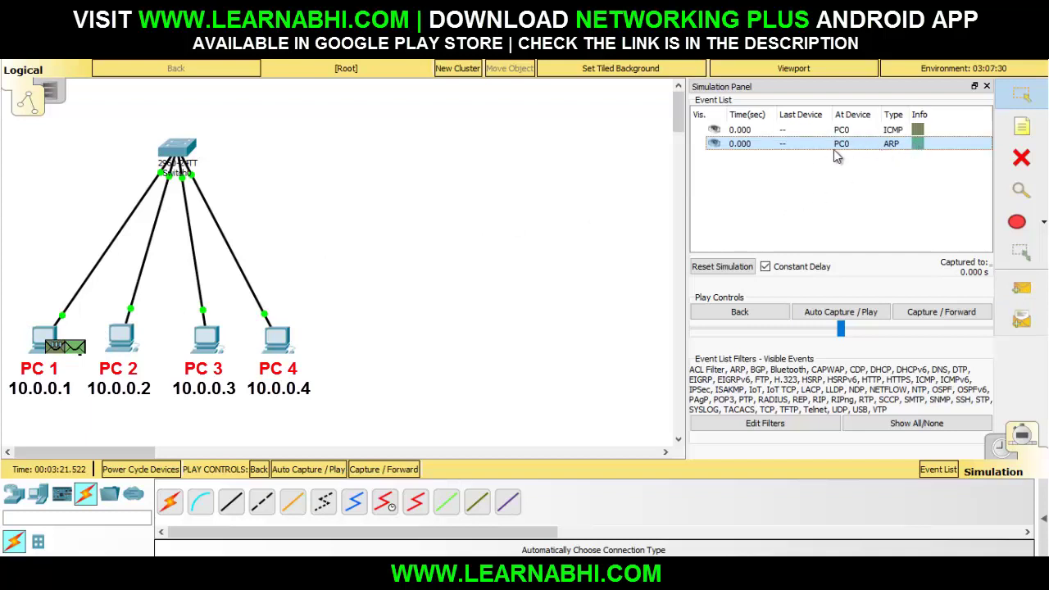
{"action": "left_click", "coordinate": [877, 149]}
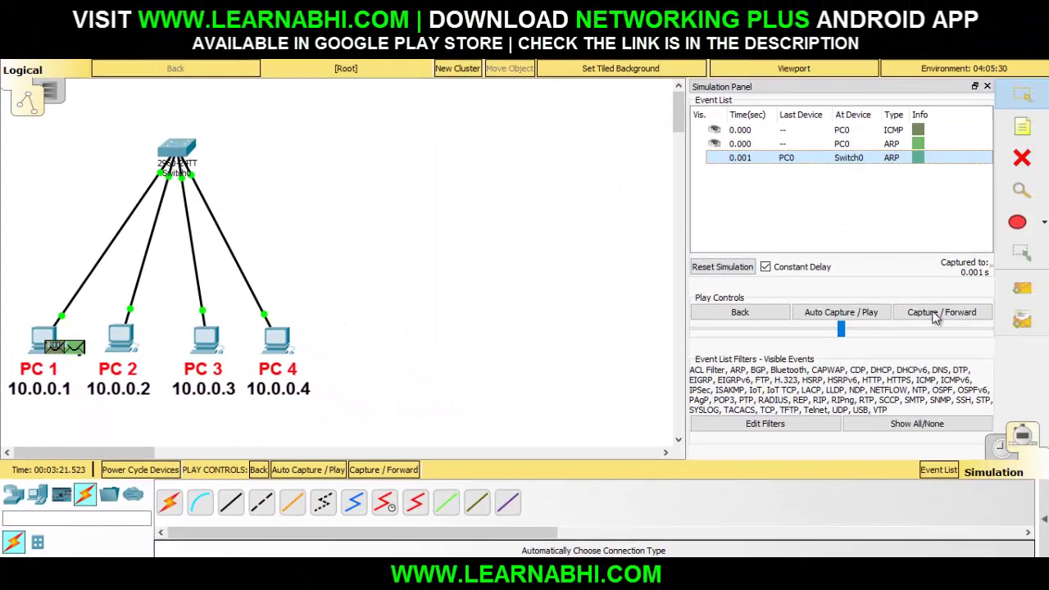
Forward the ARP broadcast three steps and open PC 2's ARP reply details at Switch0.
{"action": "left_click", "coordinate": [944, 320]}
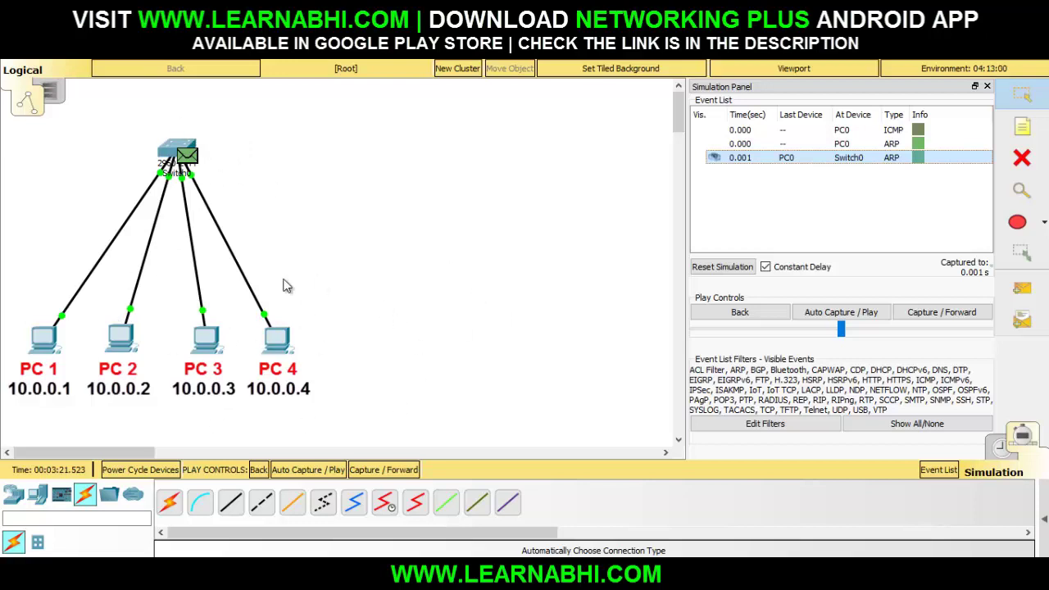
{"action": "left_click", "coordinate": [963, 318]}
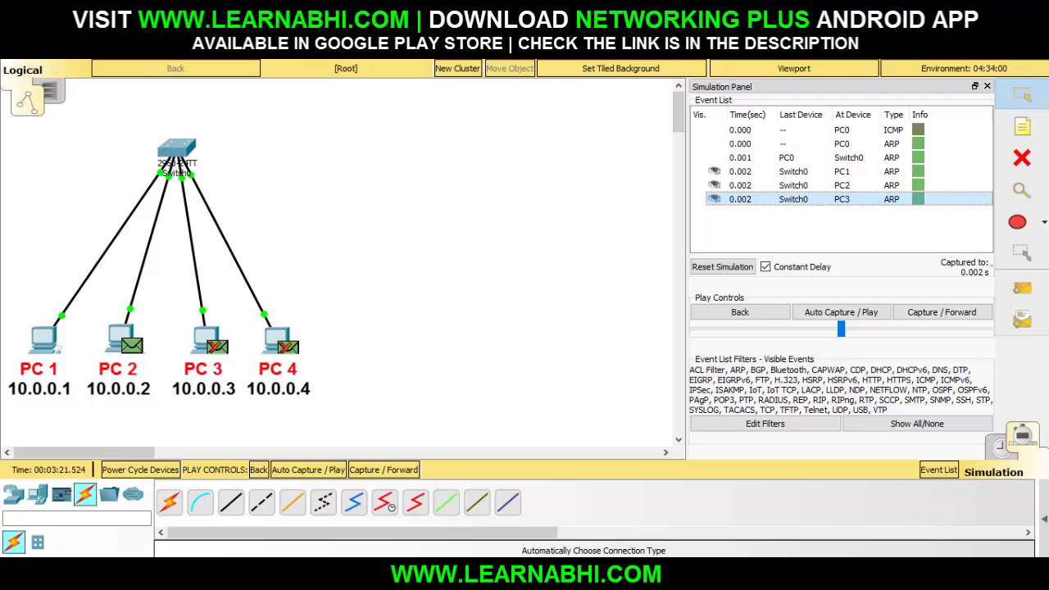
{"action": "left_click", "coordinate": [944, 318]}
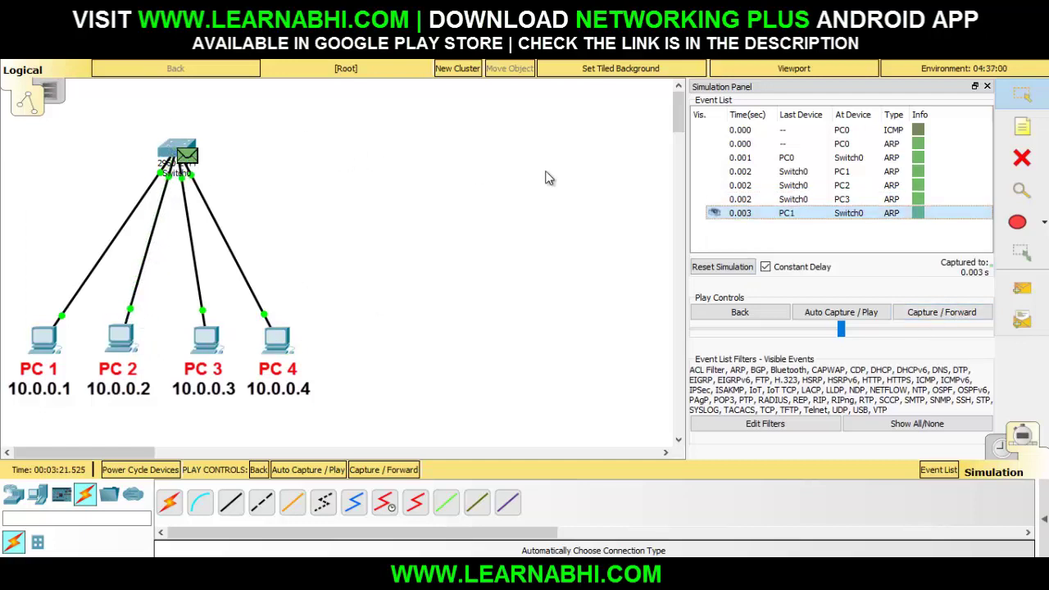
{"action": "left_click", "coordinate": [848, 214]}
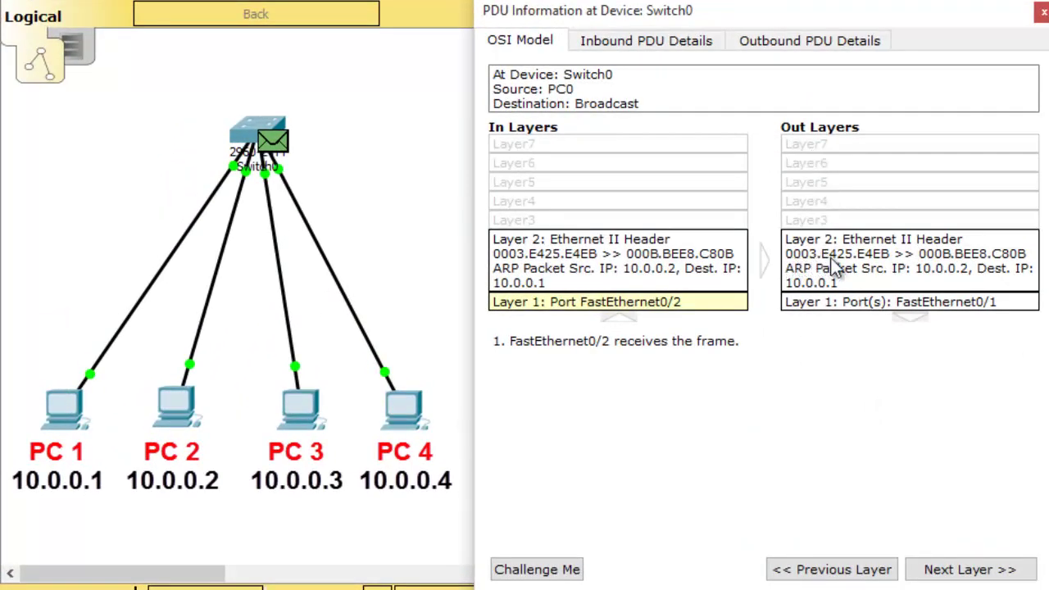
Inspect the outgoing Layer 2 details of the ARP reply at Switch0, then close the window.
{"action": "left_click", "coordinate": [886, 269]}
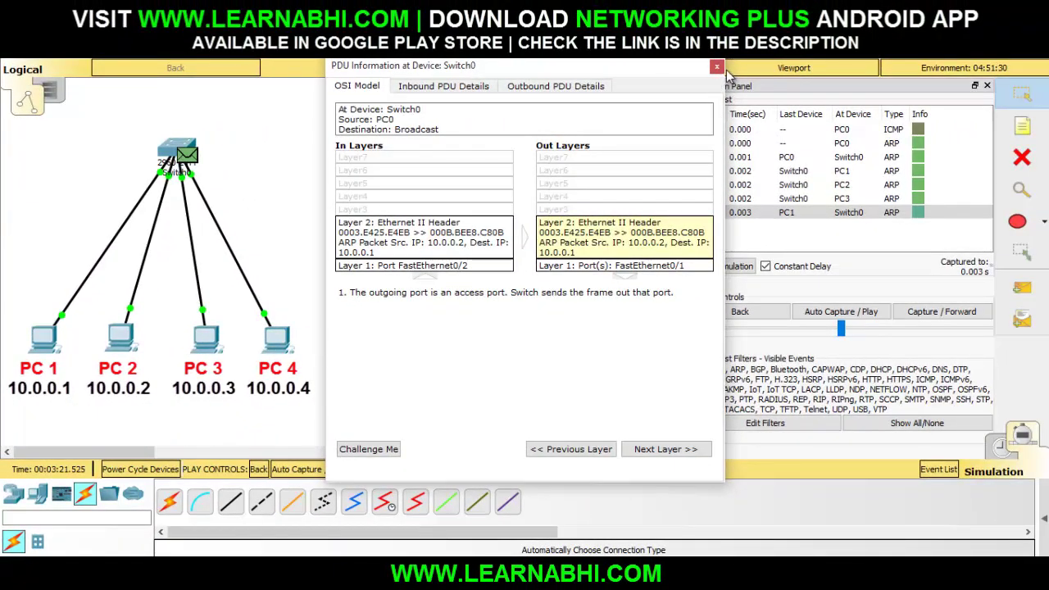
{"action": "left_click", "coordinate": [718, 67]}
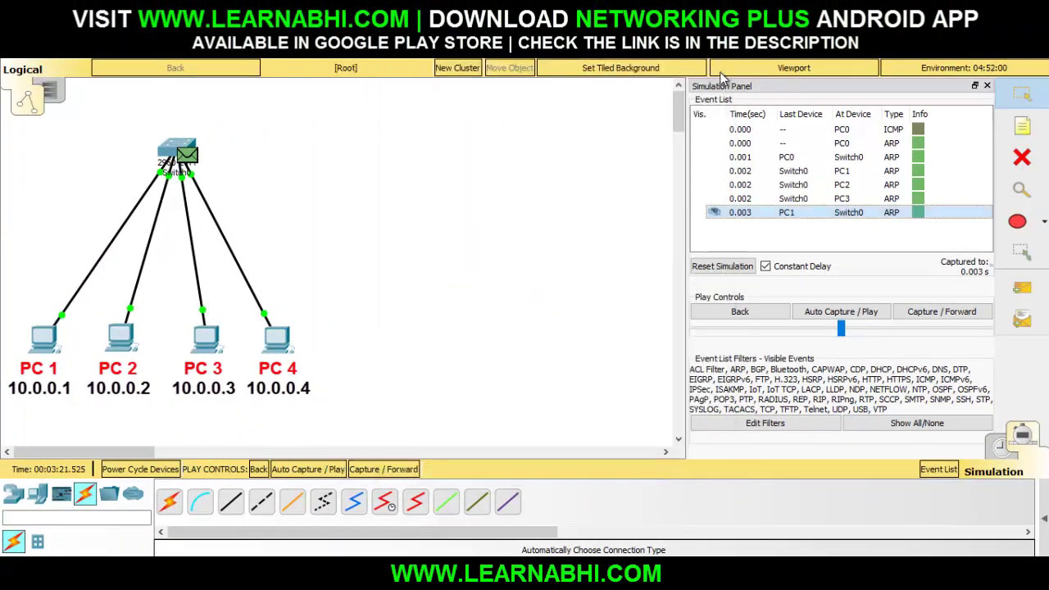
Step the ping until PC 2's echo reply reaches PC 1, then delete the PDU and clear events.
{"action": "left_click", "coordinate": [942, 313]}
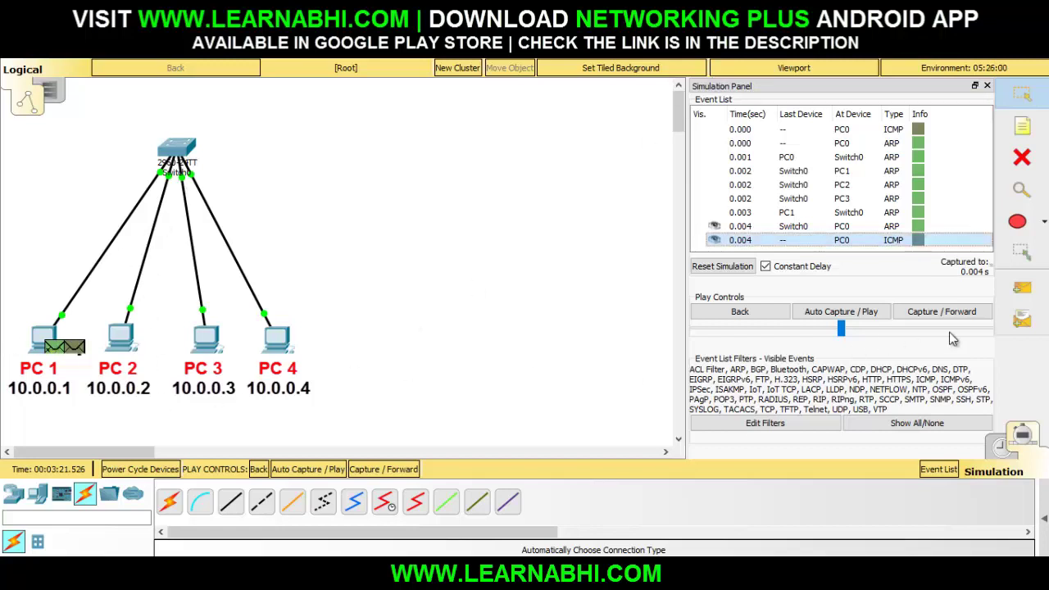
{"action": "left_click", "coordinate": [1021, 287]}
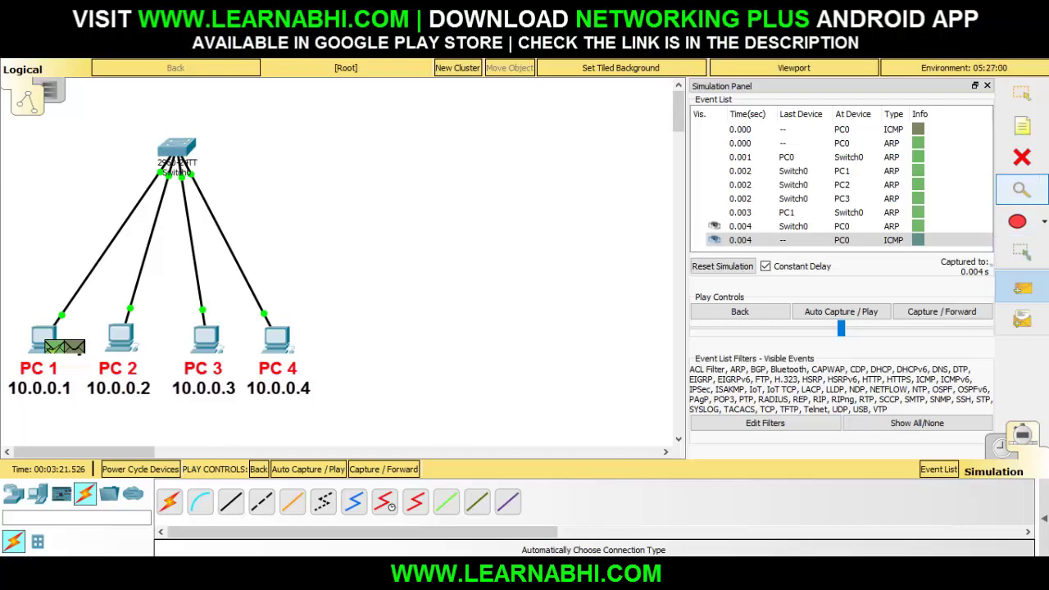
{"action": "left_click", "coordinate": [1022, 92]}
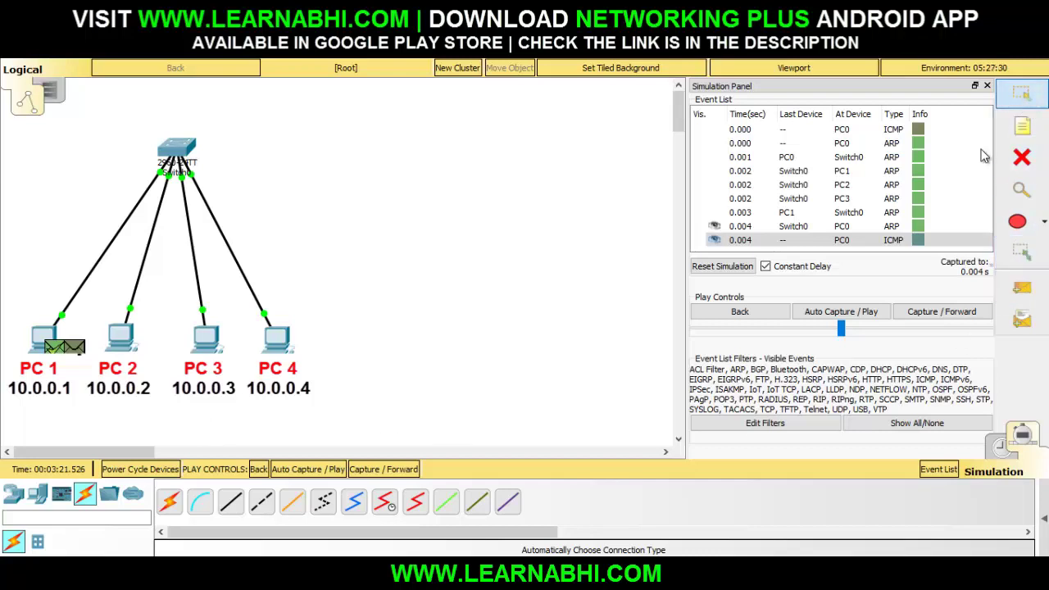
{"action": "left_click", "coordinate": [942, 315]}
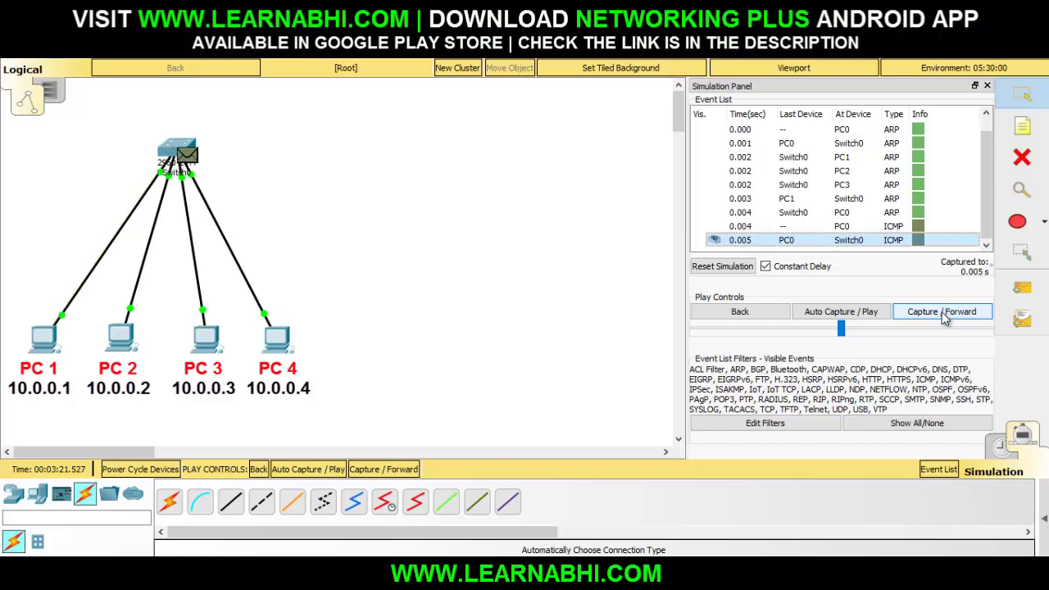
{"action": "left_click", "coordinate": [943, 316]}
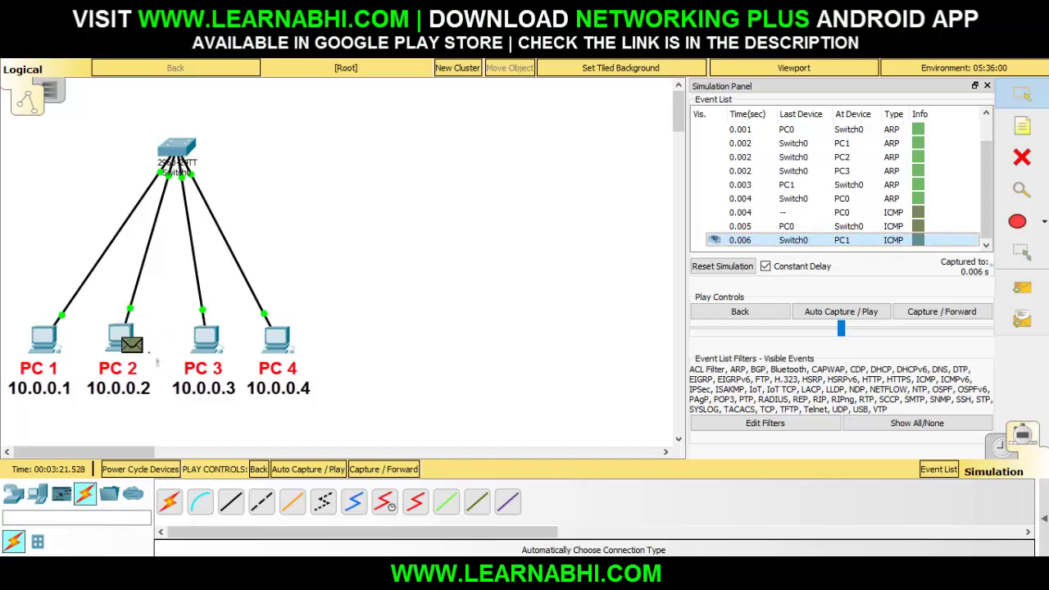
{"action": "left_click", "coordinate": [941, 314]}
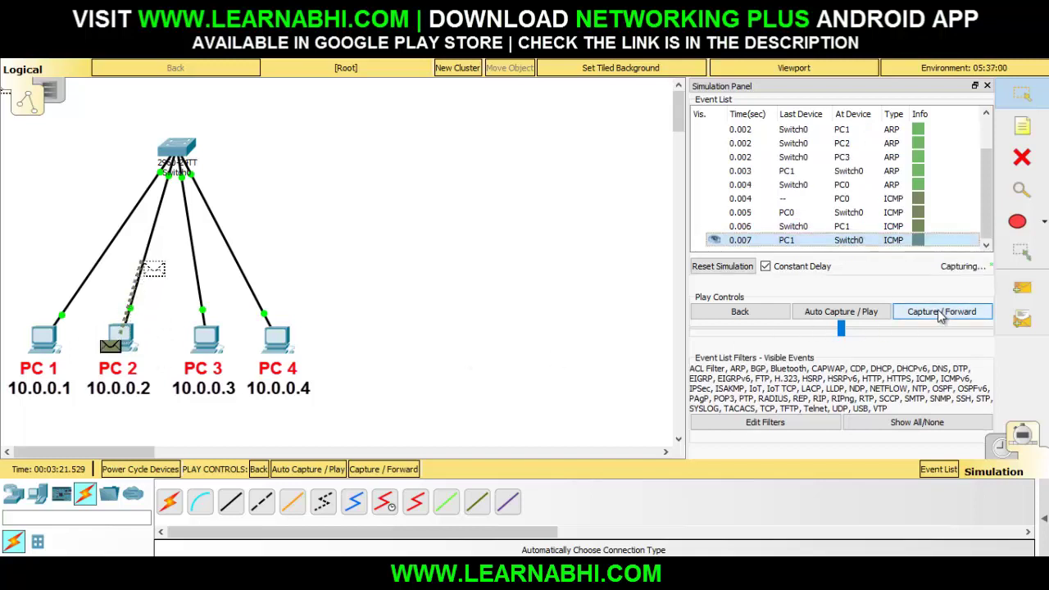
{"action": "left_click", "coordinate": [941, 314]}
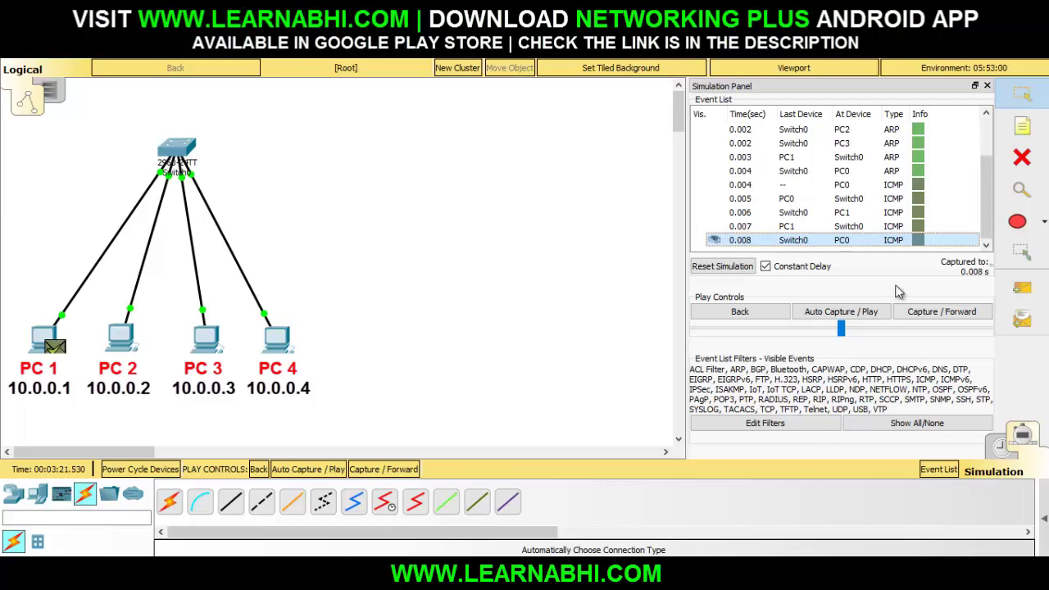
{"action": "left_click", "coordinate": [1044, 515]}
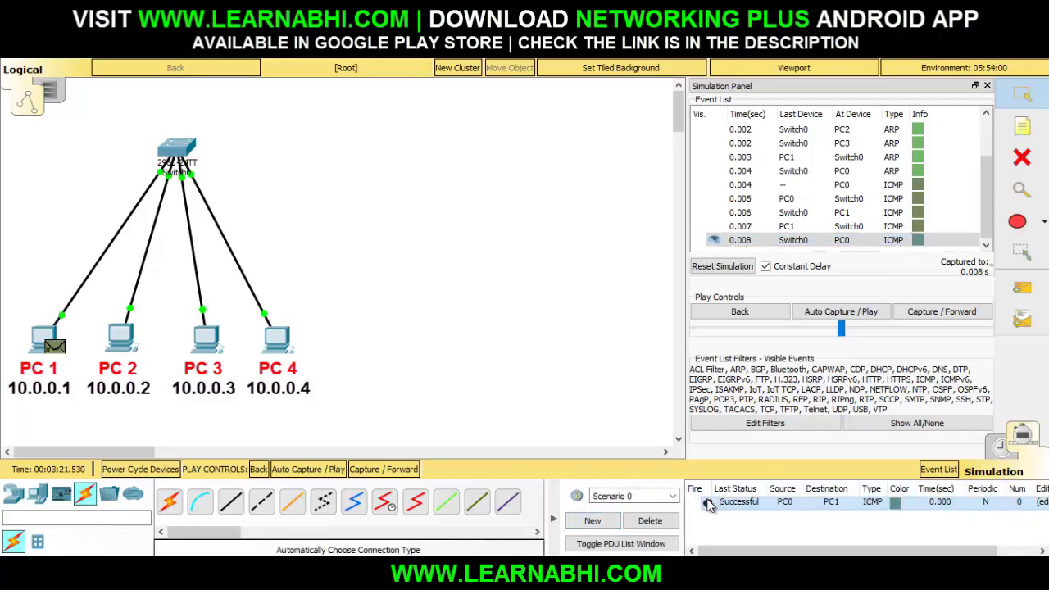
{"action": "left_click", "coordinate": [662, 523]}
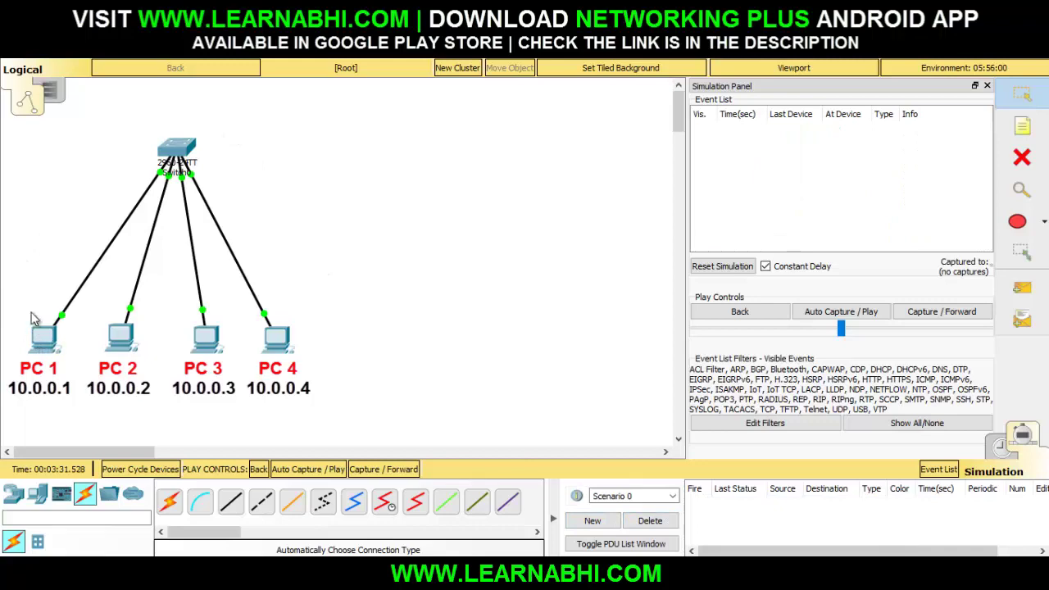
Run arp -a on PC 1, highlight the dynamic 10.0.0.2 → 0003.e425.e4eb entry, then close.
{"action": "left_click", "coordinate": [45, 342]}
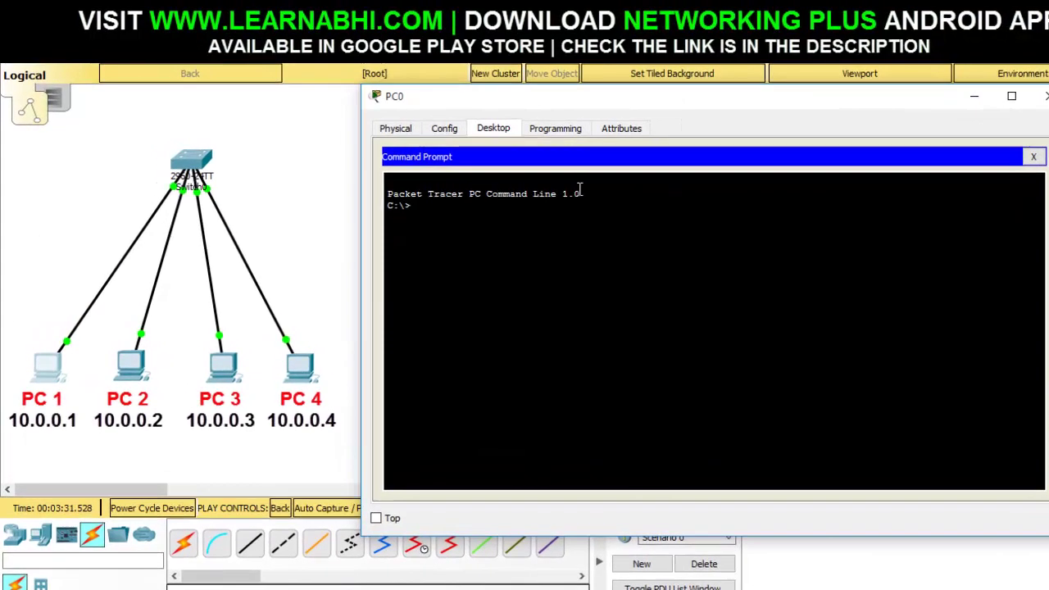
{"action": "type", "text": "arp "}
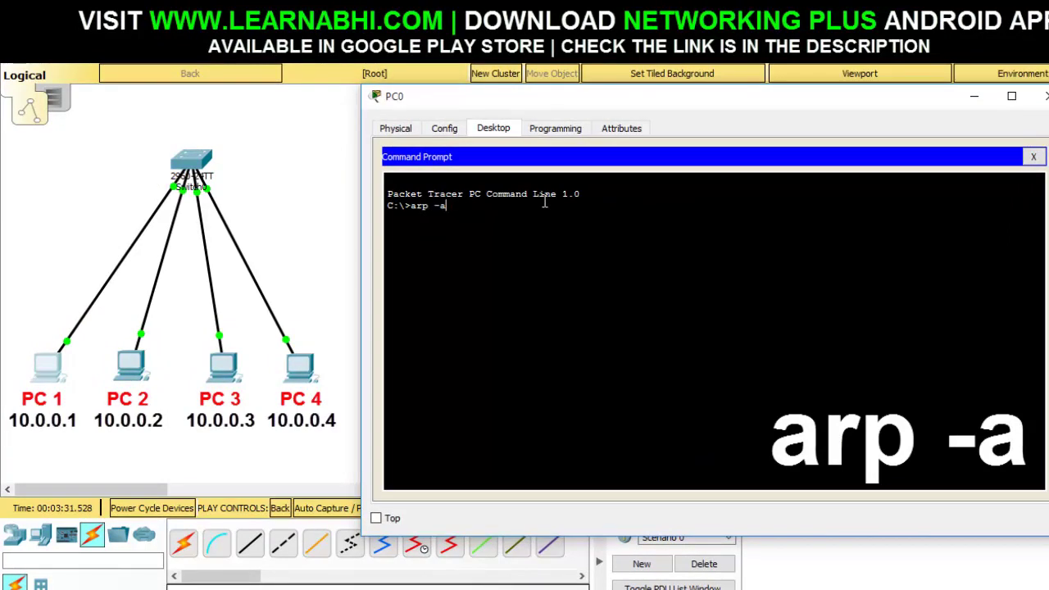
{"action": "type", "text": "-a"}
{"action": "key", "text": "Return"}
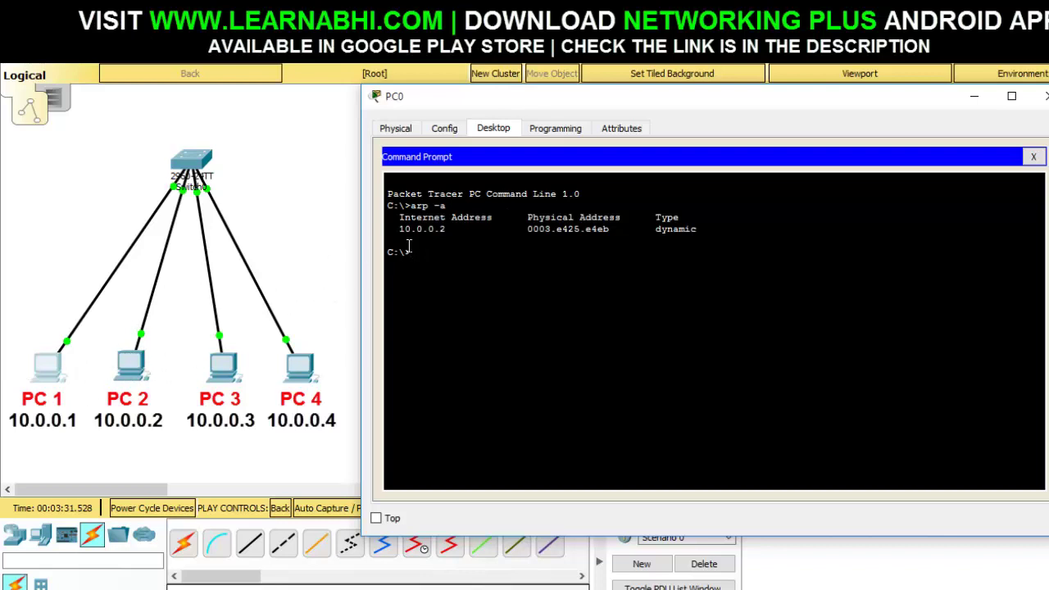
{"action": "left_click_drag", "start_coordinate": [402, 229], "coordinate": [456, 231]}
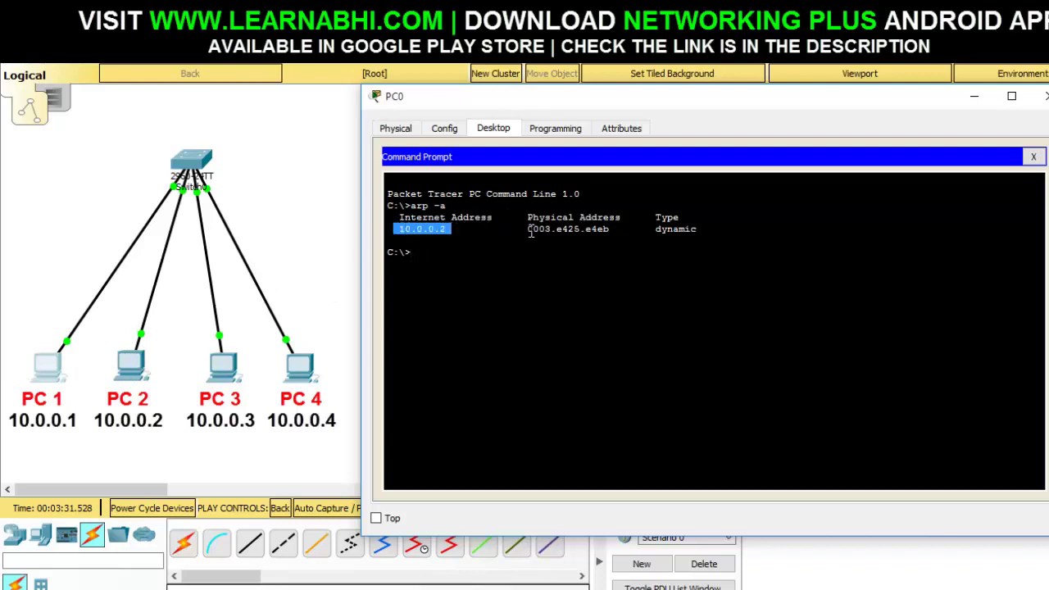
{"action": "left_click_drag", "start_coordinate": [531, 231], "coordinate": [760, 232]}
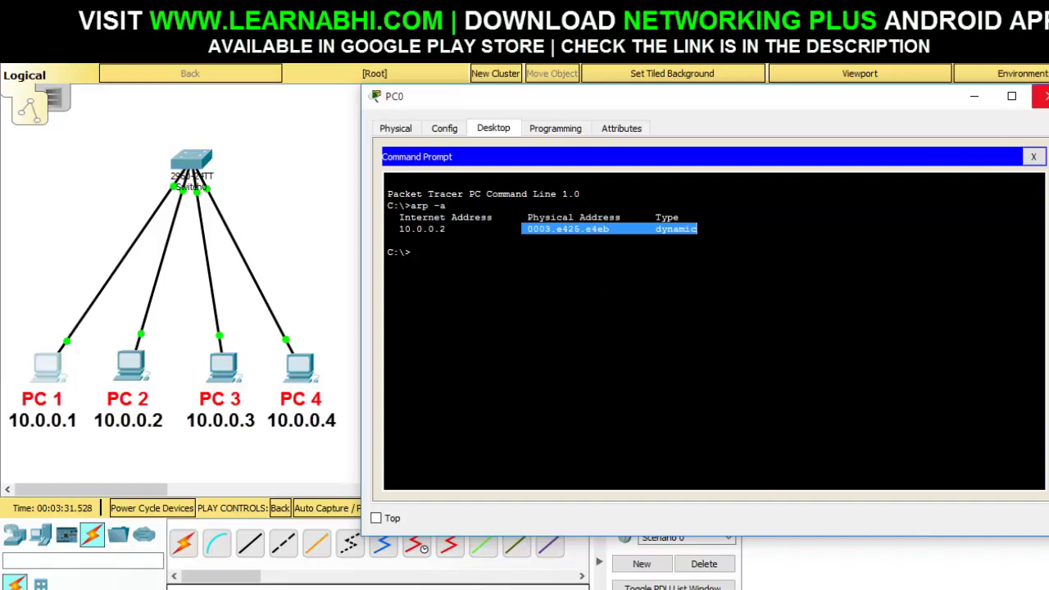
{"action": "left_click", "coordinate": [1040, 95]}
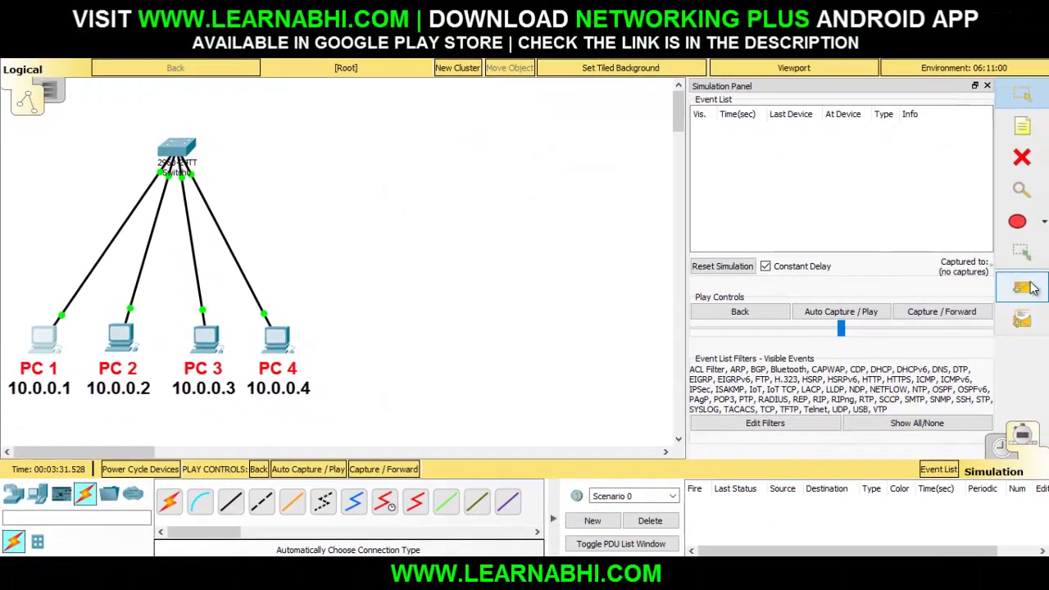
Queue a simple PDU ping from PC 1 to PC 3 and open its ARP broadcast details.
{"action": "left_click", "coordinate": [1032, 291]}
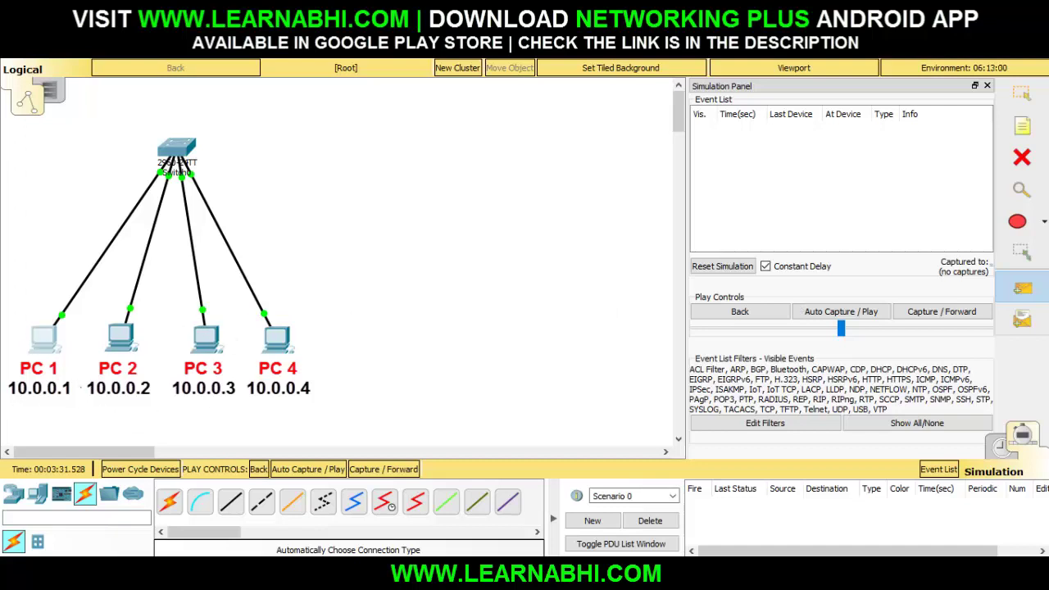
{"action": "left_click", "coordinate": [42, 337]}
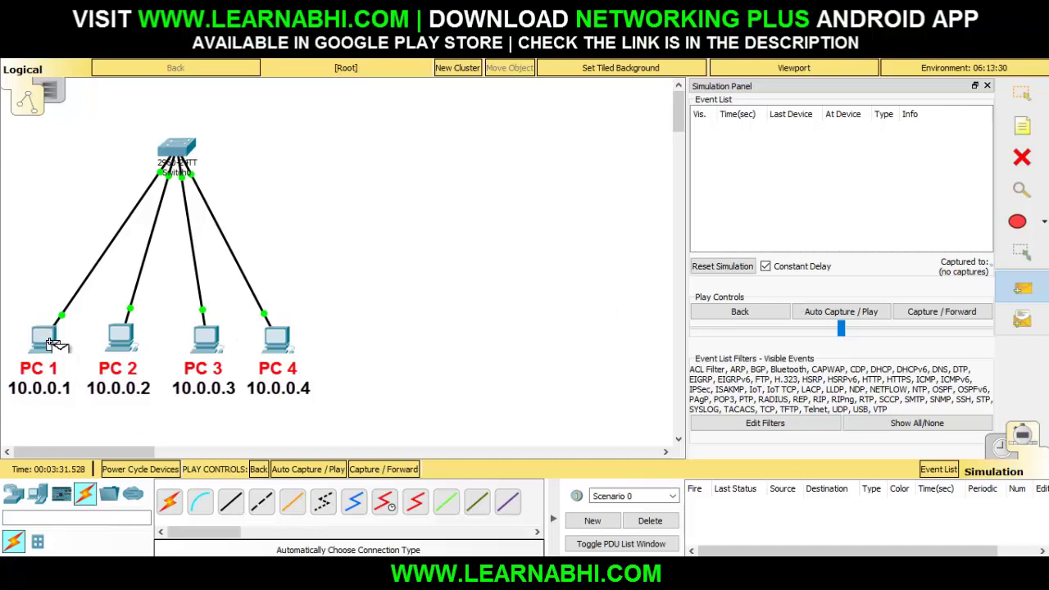
{"action": "left_click", "coordinate": [205, 342]}
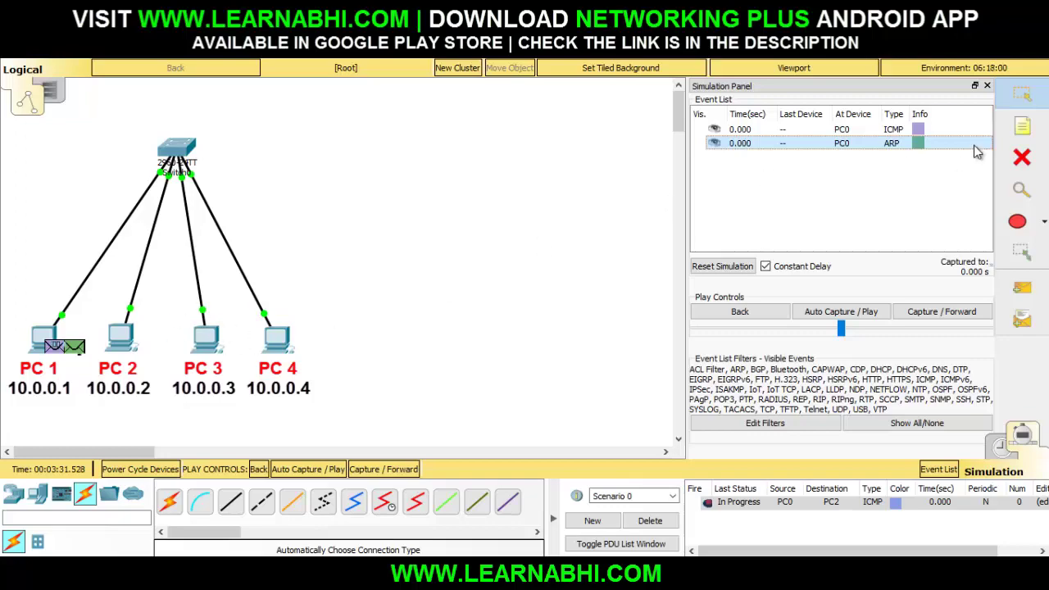
{"action": "left_click", "coordinate": [915, 143]}
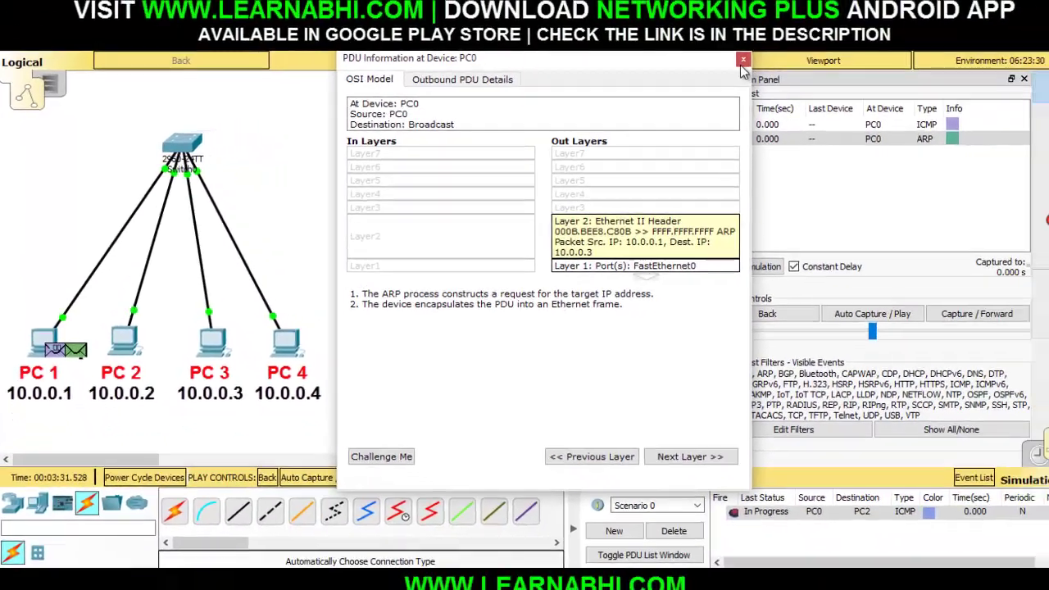
Forward the ARP broadcast three steps and open PC 3's ARP reply details at Switch0.
{"action": "left_click", "coordinate": [1048, 13]}
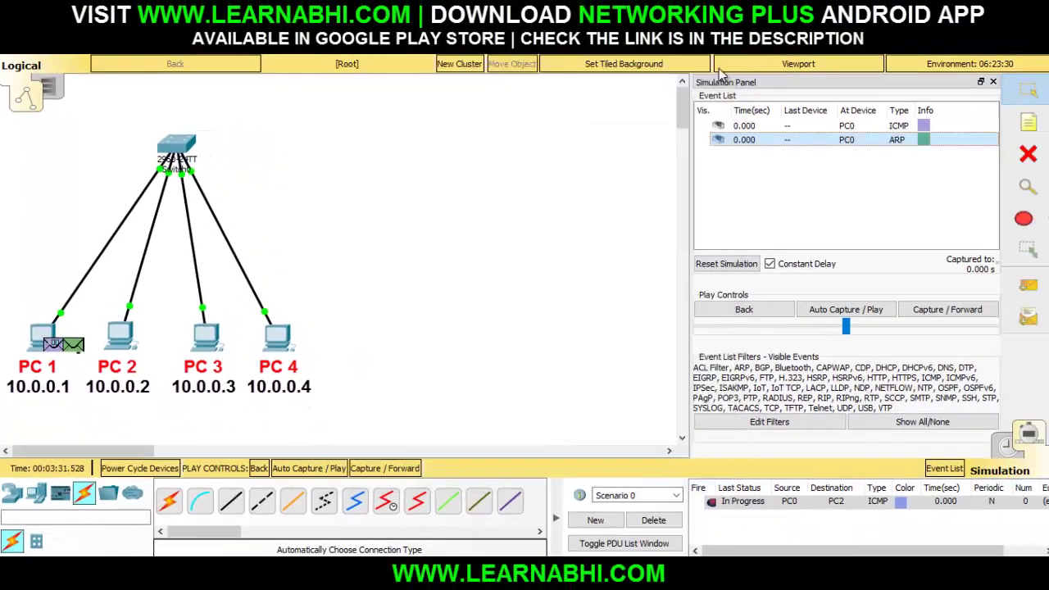
{"action": "left_click", "coordinate": [953, 317]}
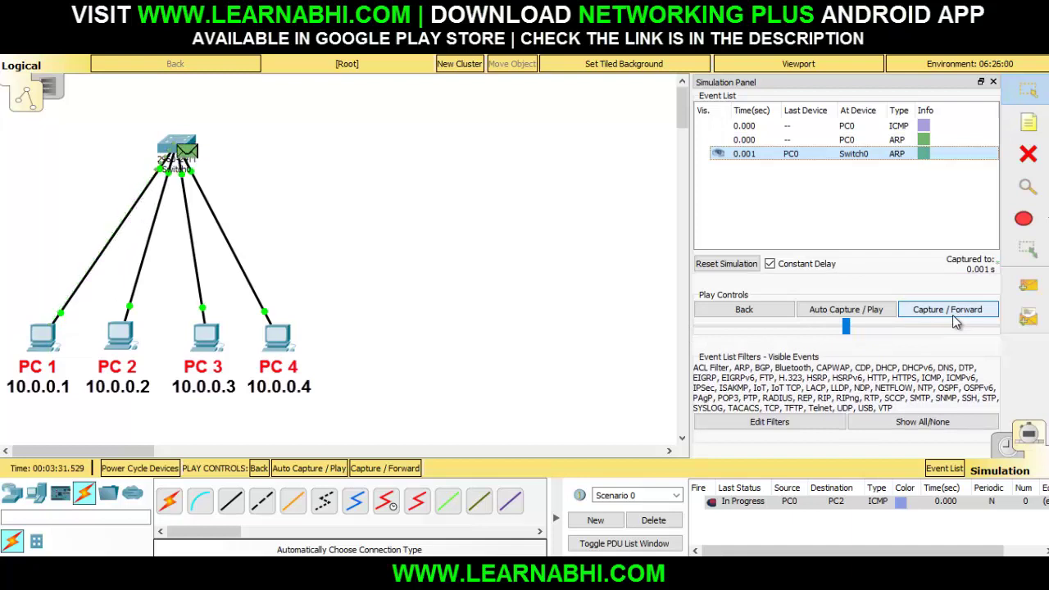
{"action": "left_click", "coordinate": [954, 316]}
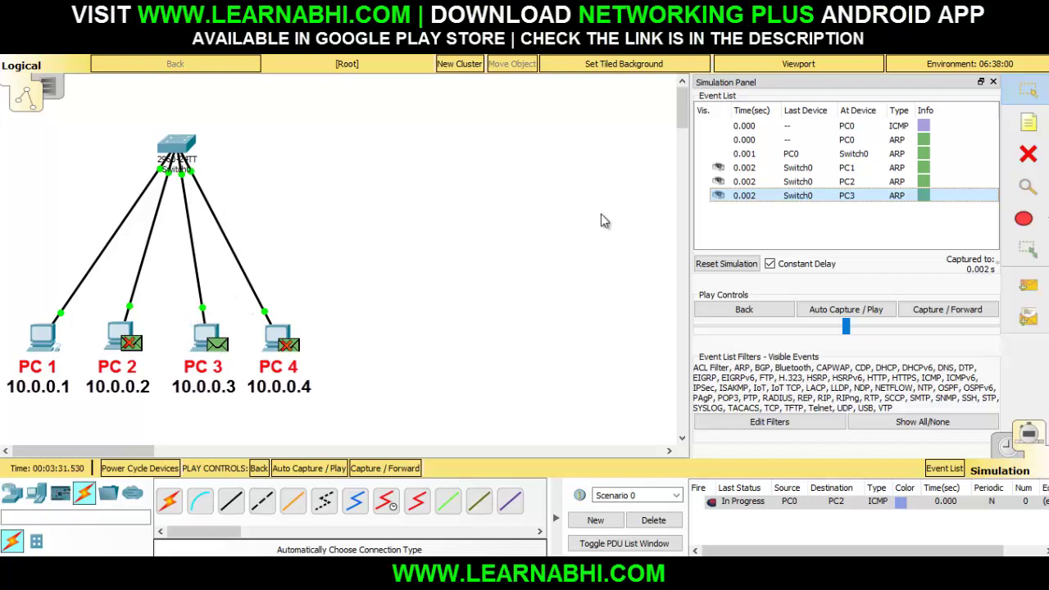
{"action": "left_click", "coordinate": [949, 317]}
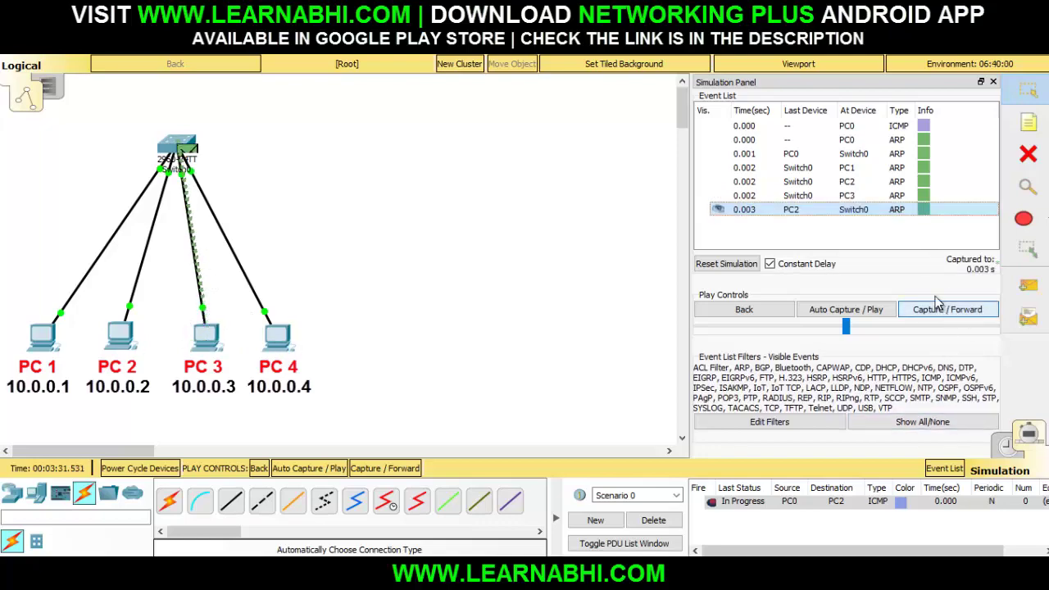
{"action": "left_click", "coordinate": [862, 211]}
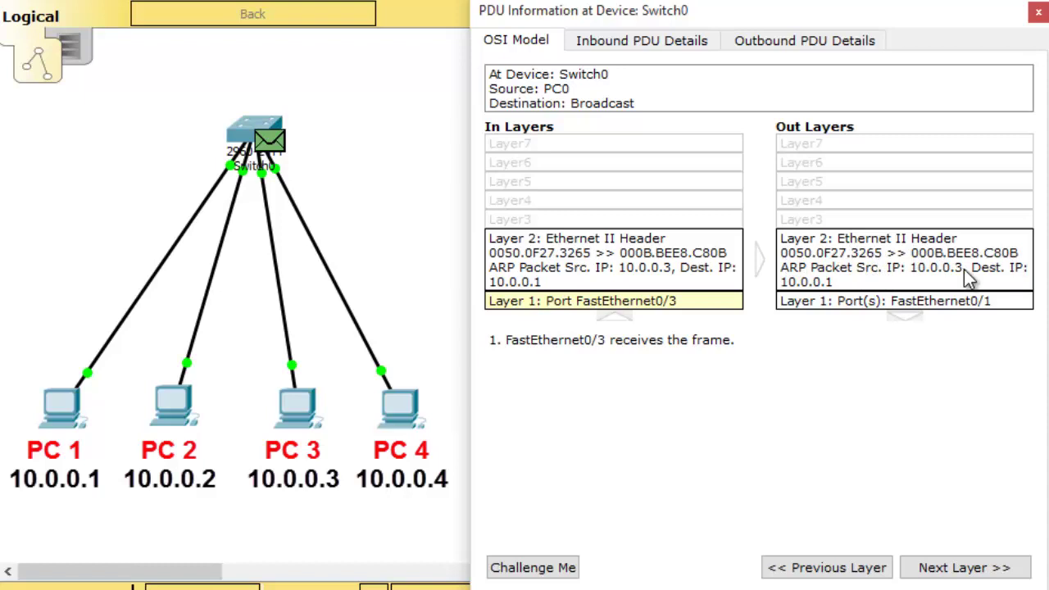
Close the Switch0 PDU Information window.
{"action": "left_click", "coordinate": [1037, 11]}
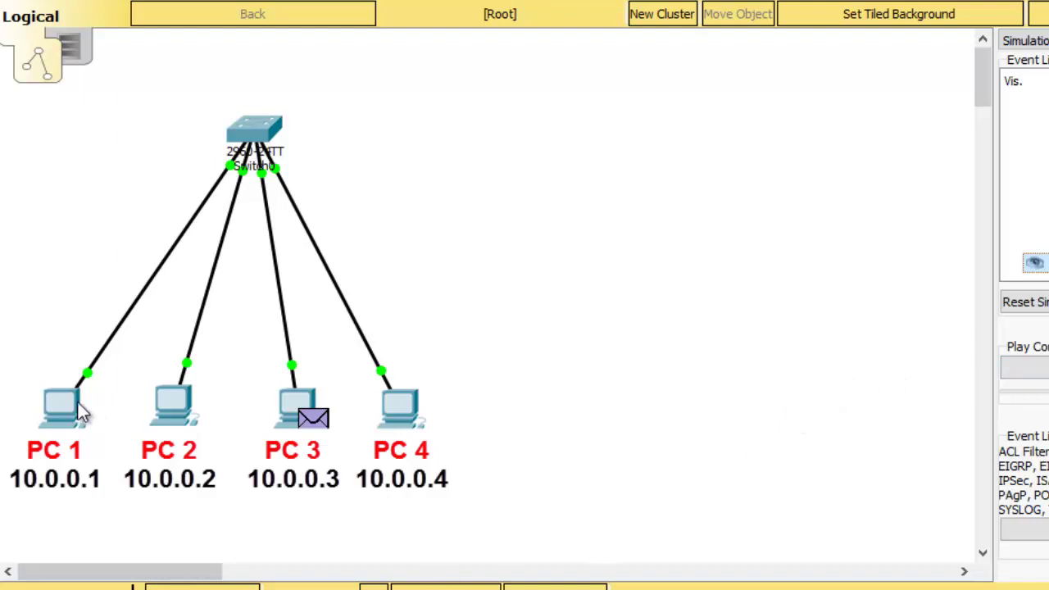
Run arp -a on PC0 and highlight the dynamic 10.0.0.2 and 10.0.0.3 entries.
{"action": "left_click", "coordinate": [52, 407]}
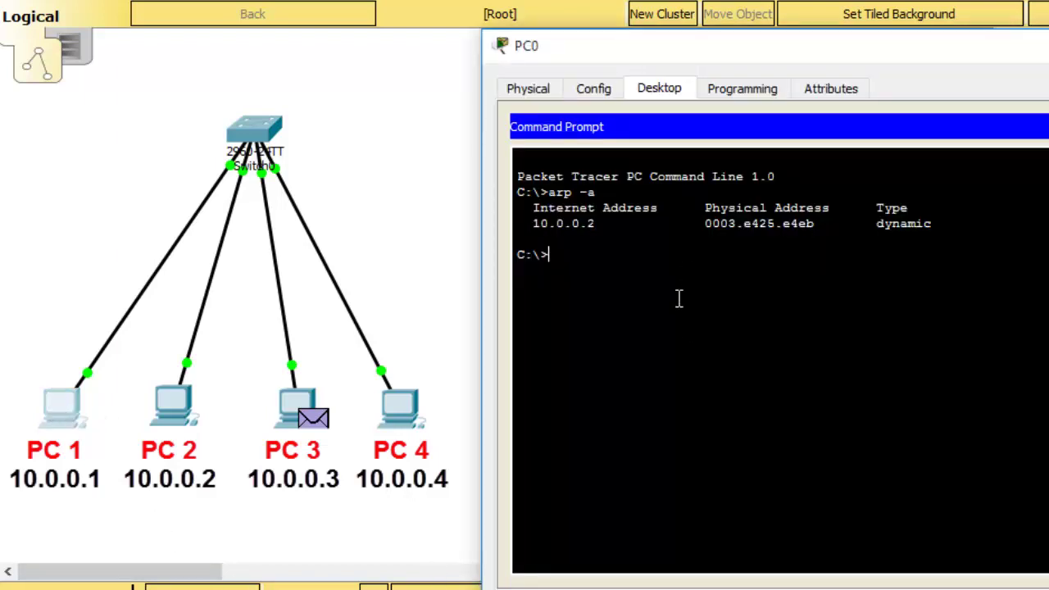
{"action": "type", "text": "arp -a"}
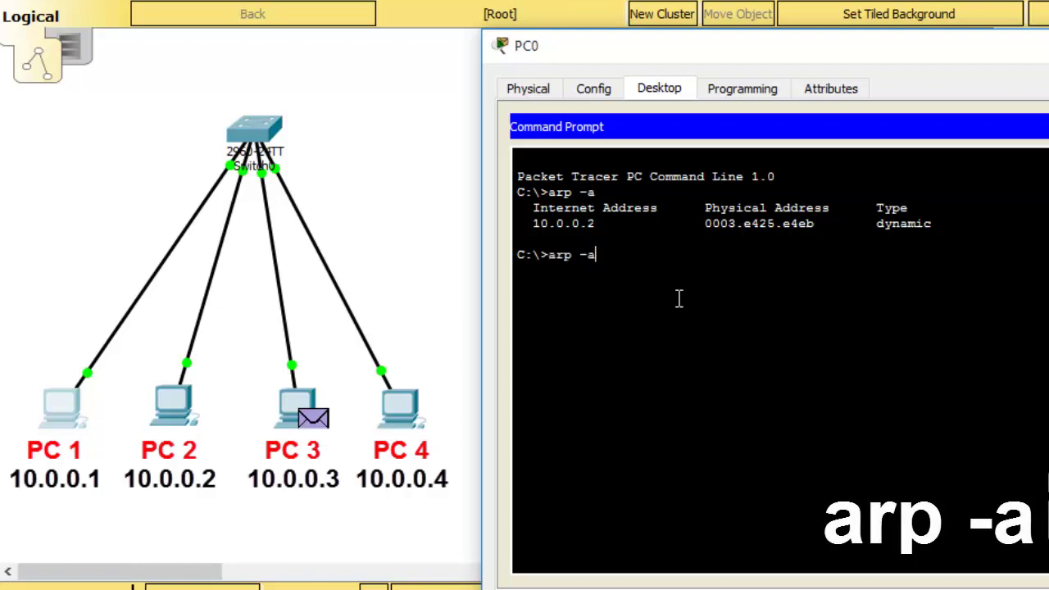
{"action": "key", "text": "Return"}
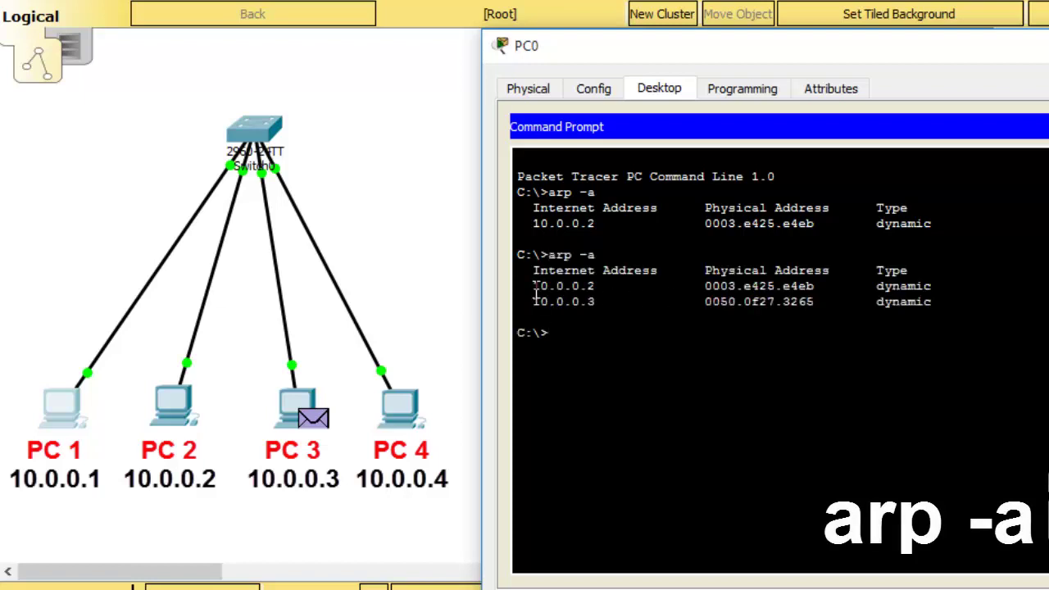
{"action": "left_click_drag", "start_coordinate": [533, 286], "coordinate": [949, 293]}
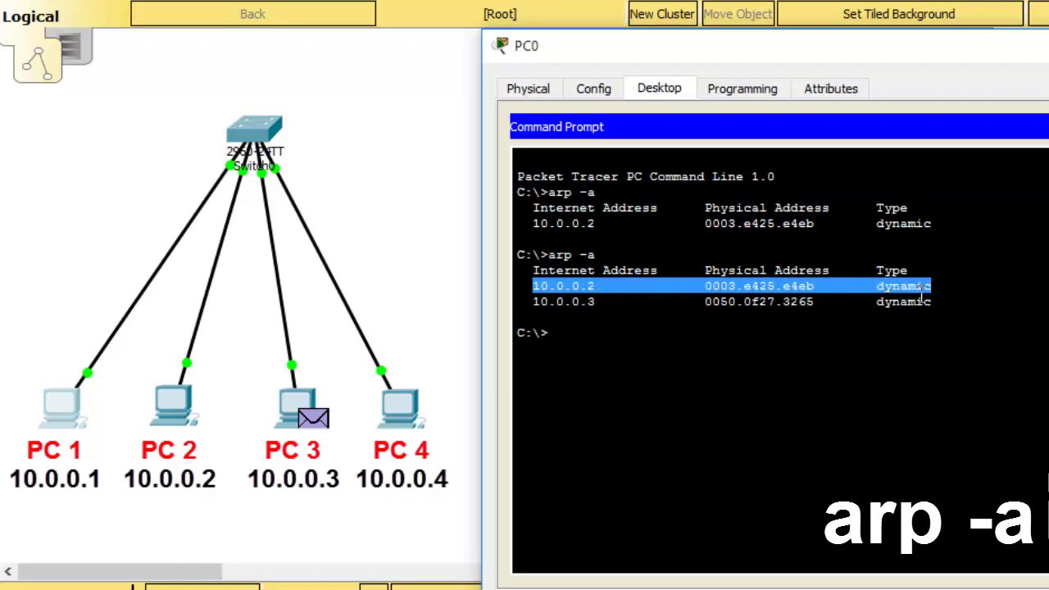
{"action": "left_click", "coordinate": [792, 295]}
{"action": "left_click_drag", "start_coordinate": [534, 285], "coordinate": [932, 287]}
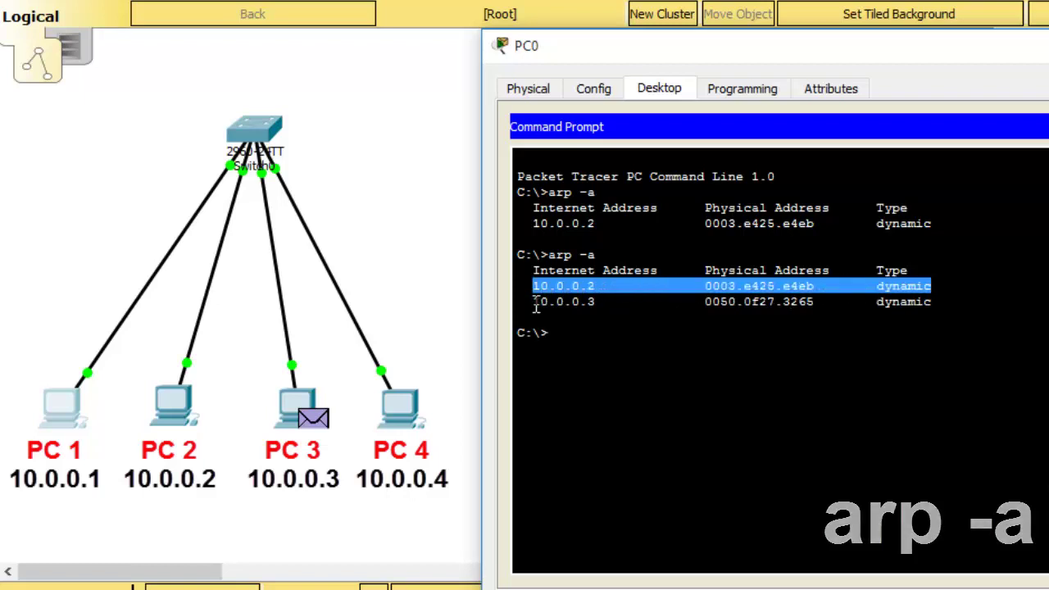
{"action": "left_click_drag", "start_coordinate": [533, 301], "coordinate": [969, 305]}
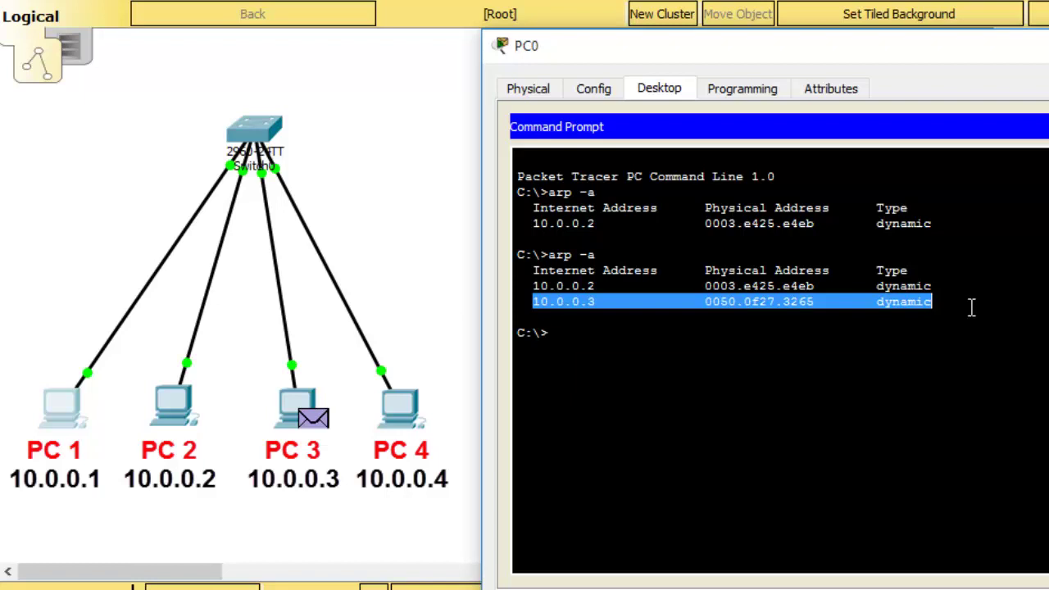
{"action": "left_click", "coordinate": [971, 307]}
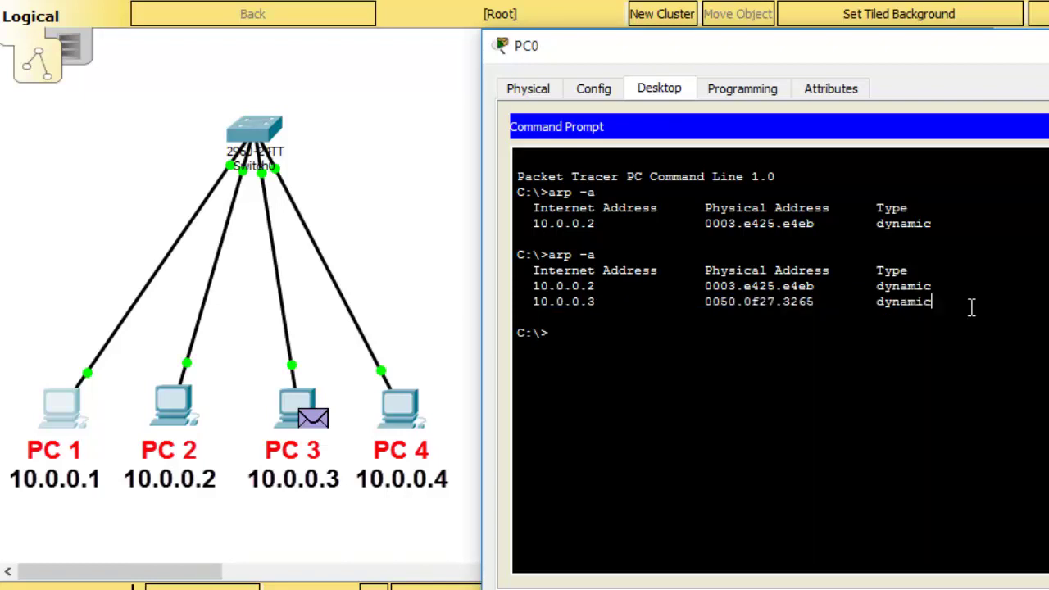